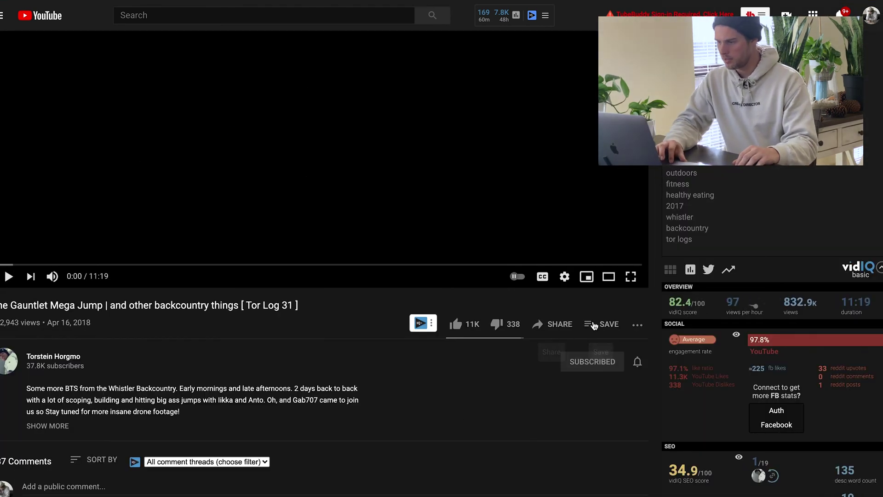
- Save this video to a new Private playlist named 'New Name'
click(592, 325)
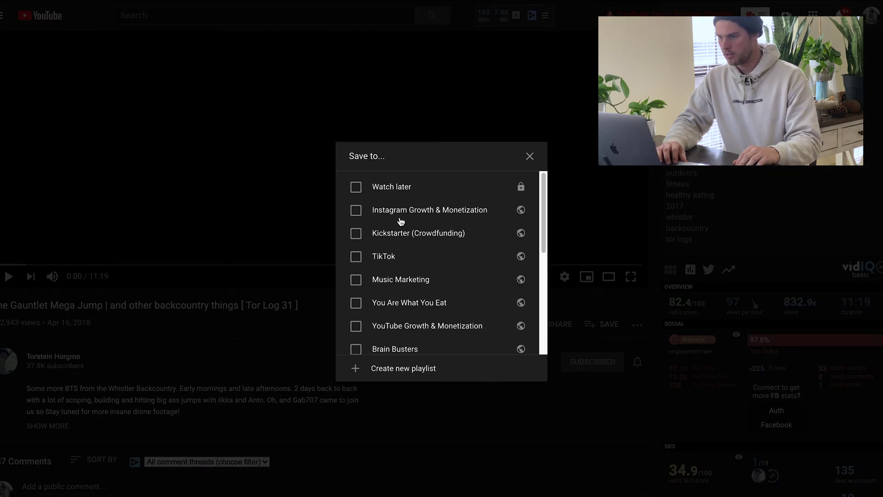
scroll(401, 221, down, 3)
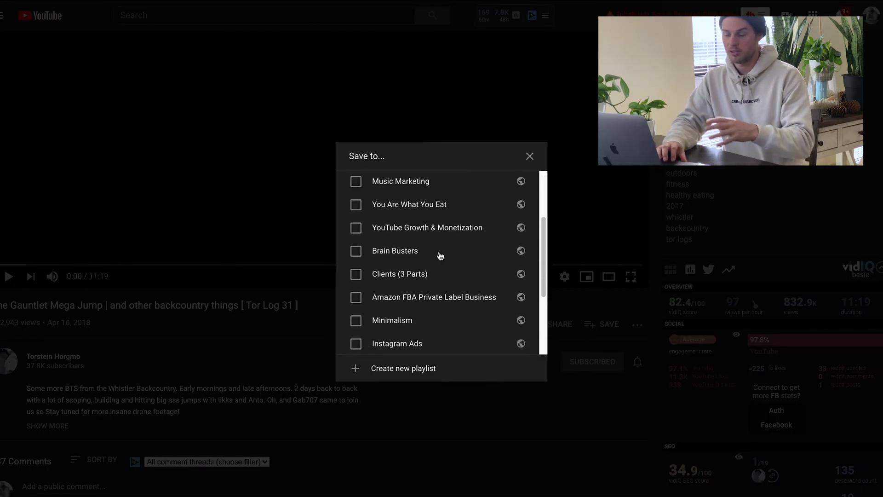
scroll(401, 298, down, 3)
click(383, 370)
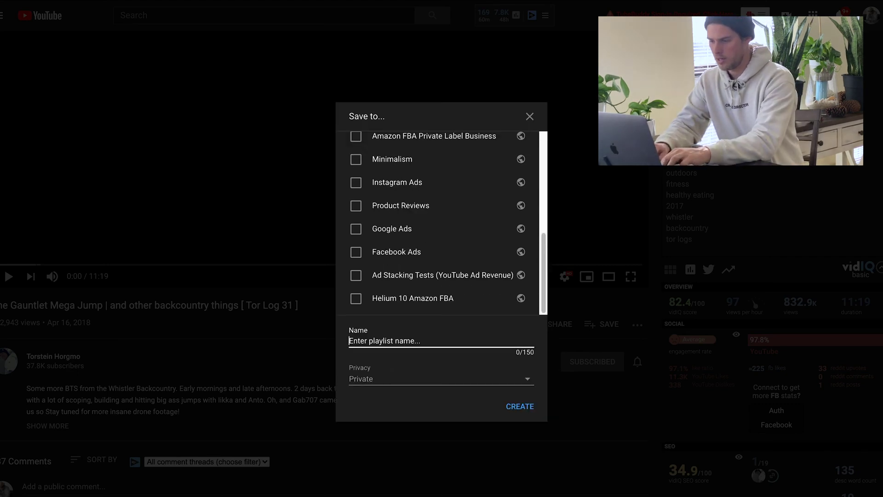
text(New Name)
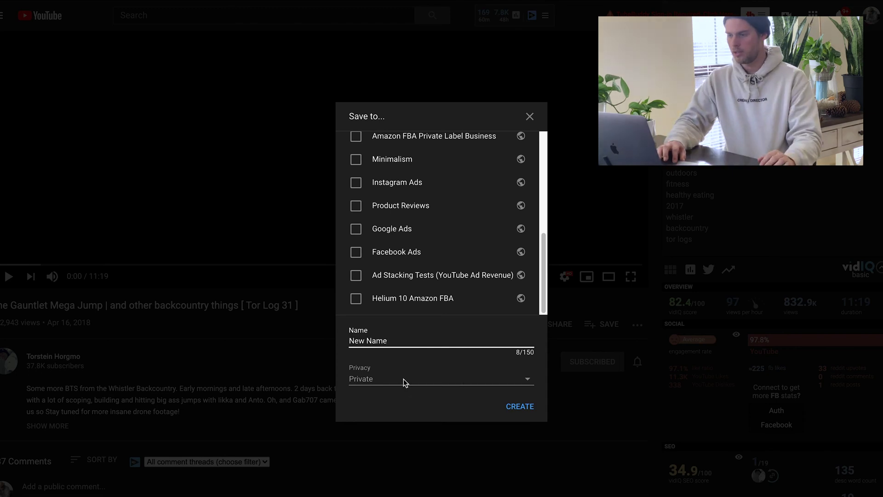
click(404, 383)
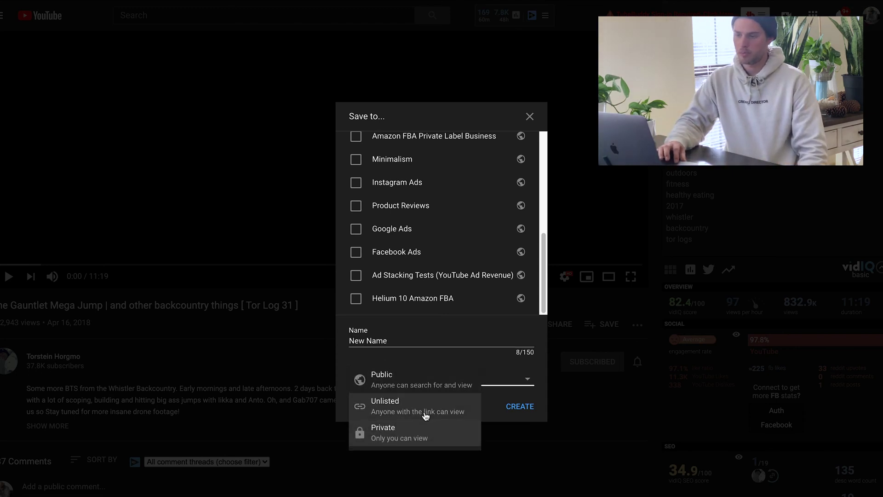
click(405, 434)
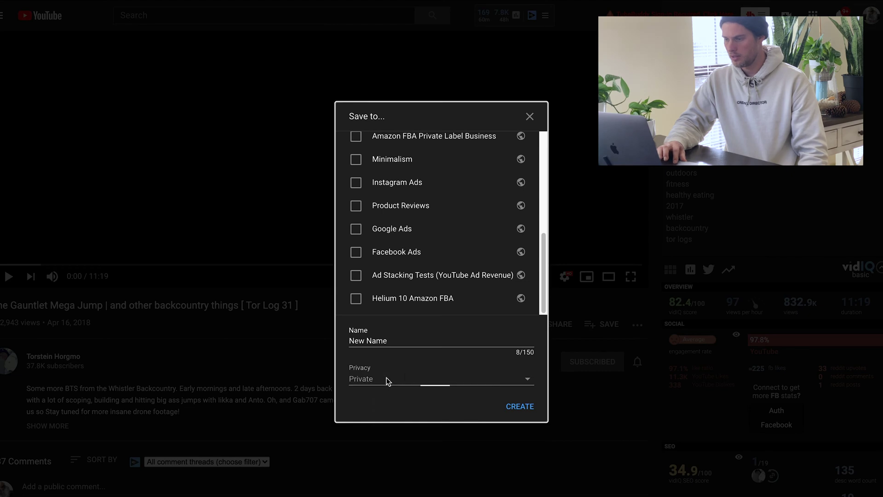
click(525, 407)
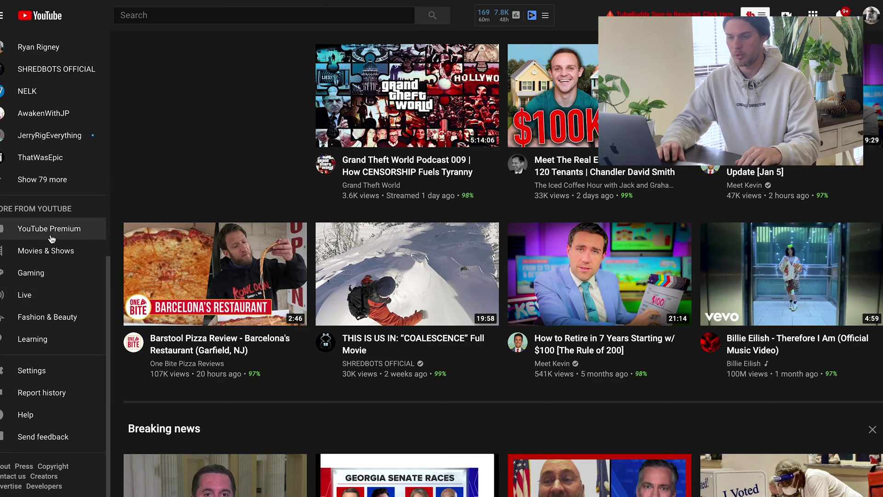
- Use Show more to expand the home sidebar's playlist list, revealing New Name
scroll(68, 278, up, 10)
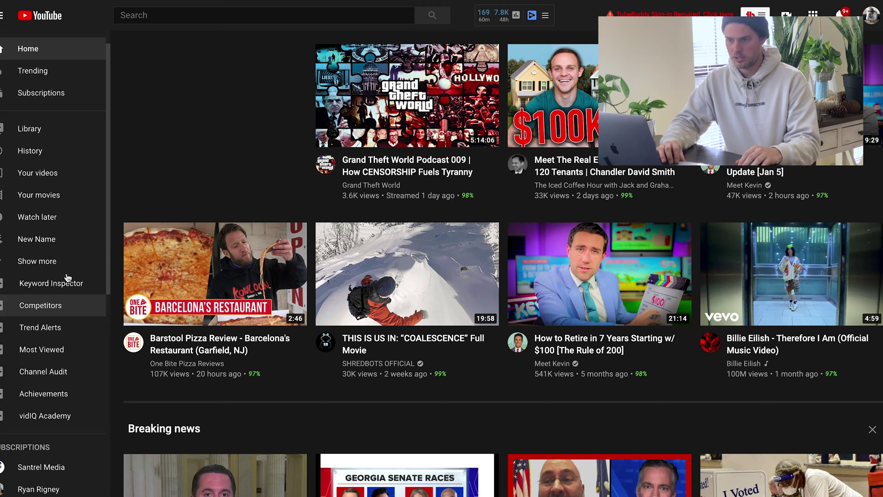
click(35, 266)
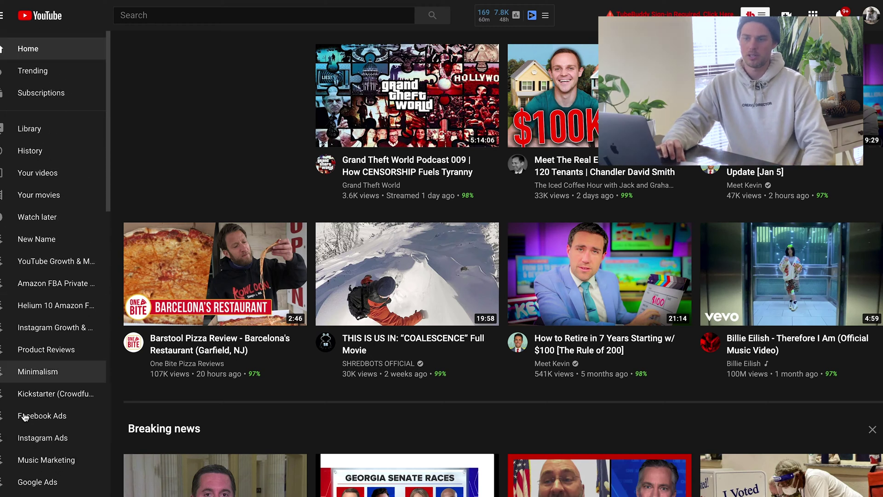
scroll(25, 420, down, 1)
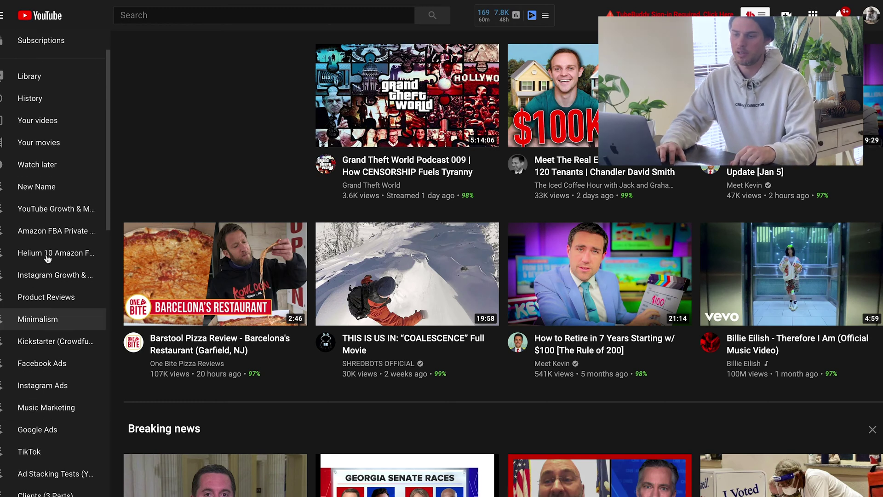
scroll(46, 295, up, 1)
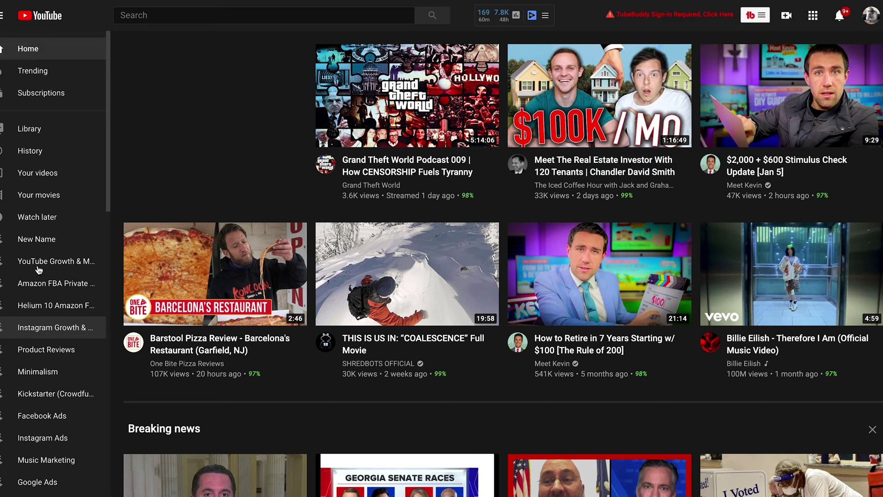
- Go to your channel, pause the trailer, and view its Playlists tab and layout settings
click(872, 18)
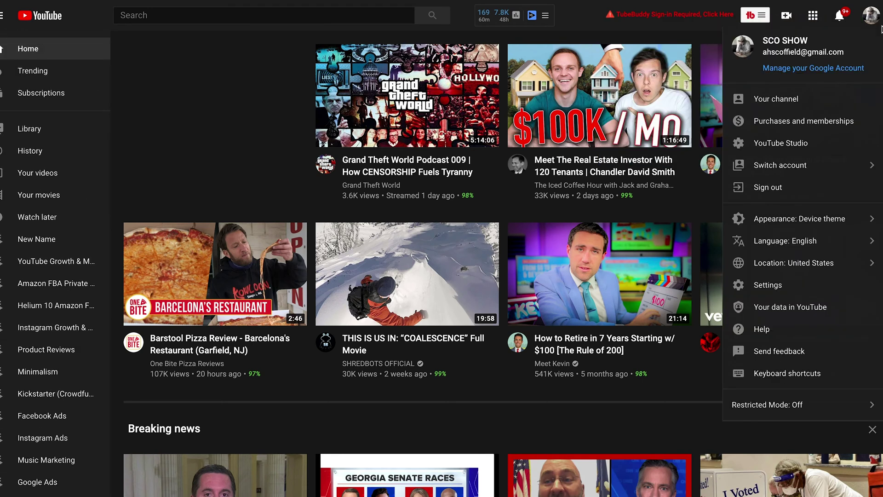
click(783, 97)
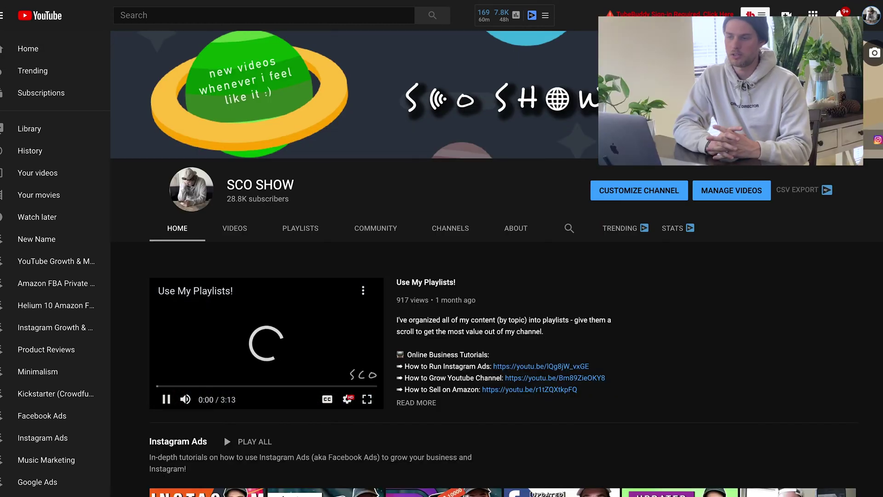
click(285, 324)
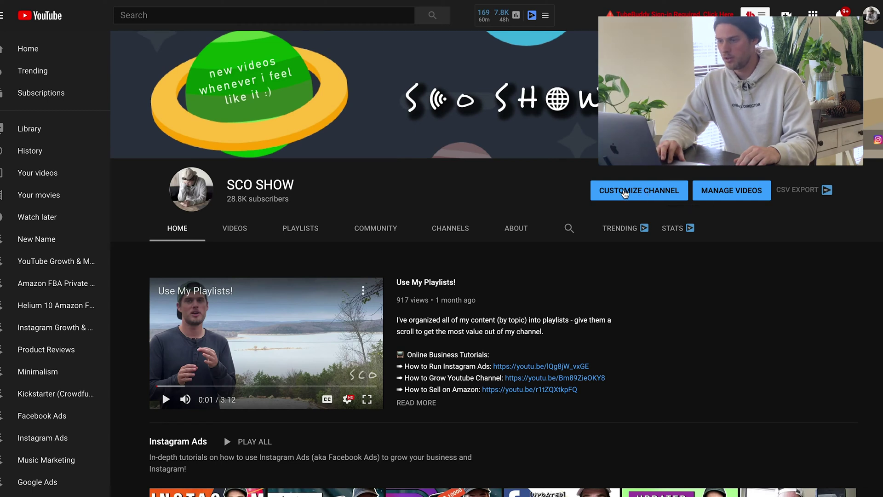
click(294, 231)
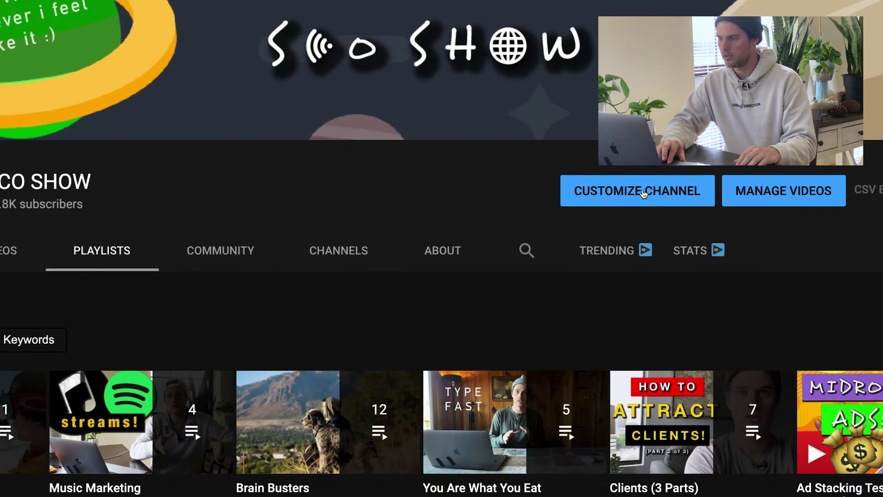
click(643, 193)
- Try adding a Single playlist section, cancel it, and try dragging the Facebook Ads section lower
click(525, 114)
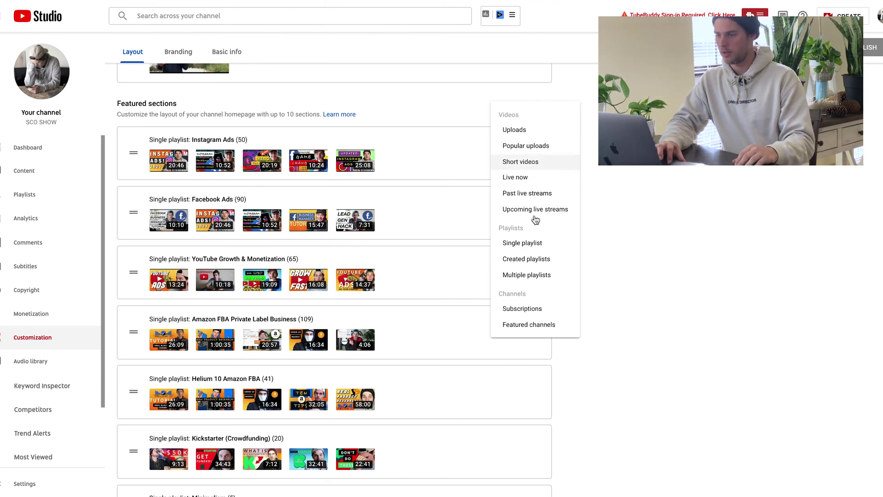
click(522, 244)
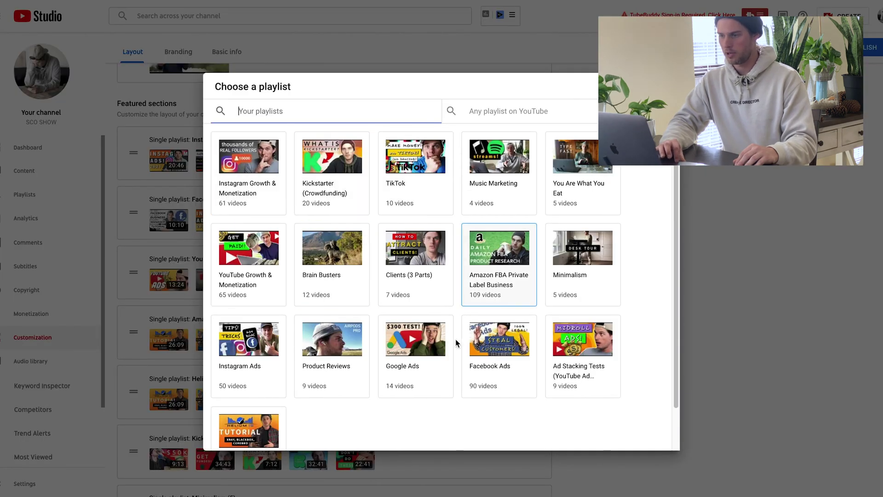
click(166, 195)
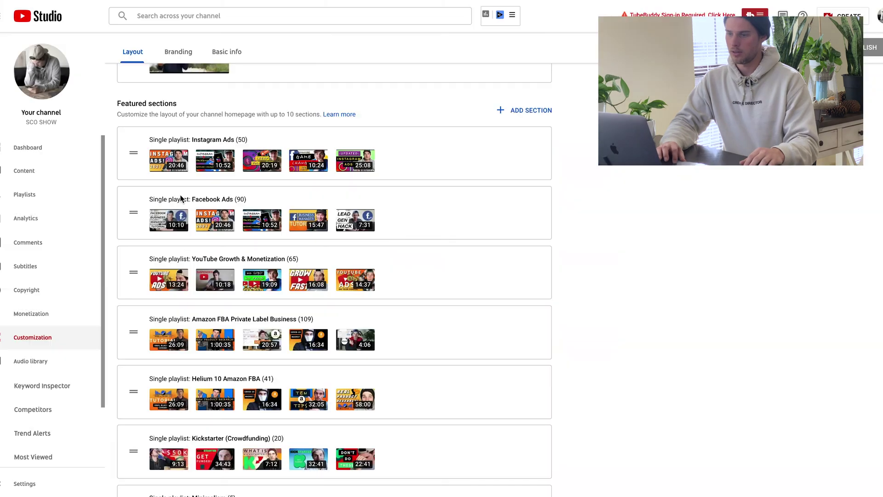
mouse_move(133, 214)
mouse_down()
mouse_move(129, 276)
mouse_move(131, 216)
mouse_up()
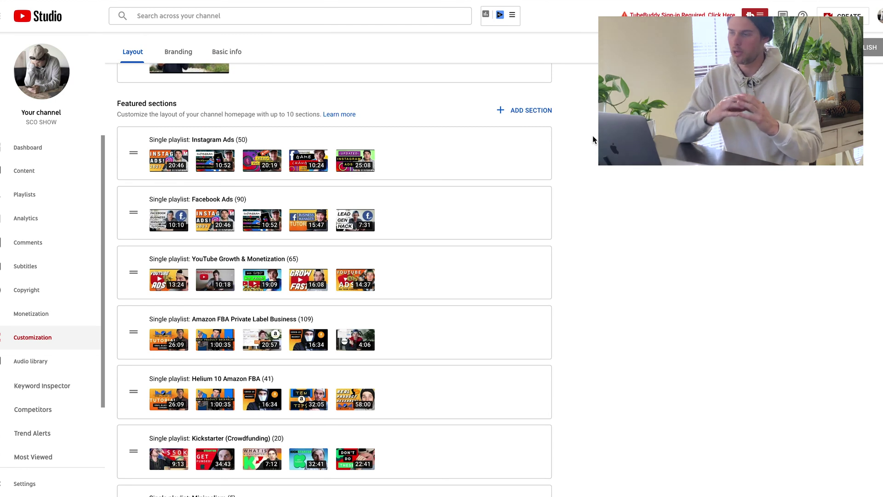
- Return to the channel's Playlists tab and open the full Music Marketing playlist
click(527, 113)
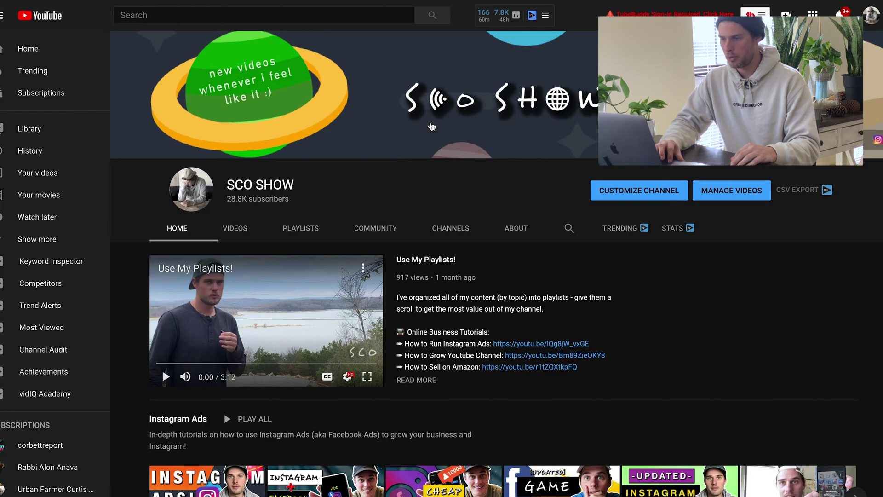
click(304, 229)
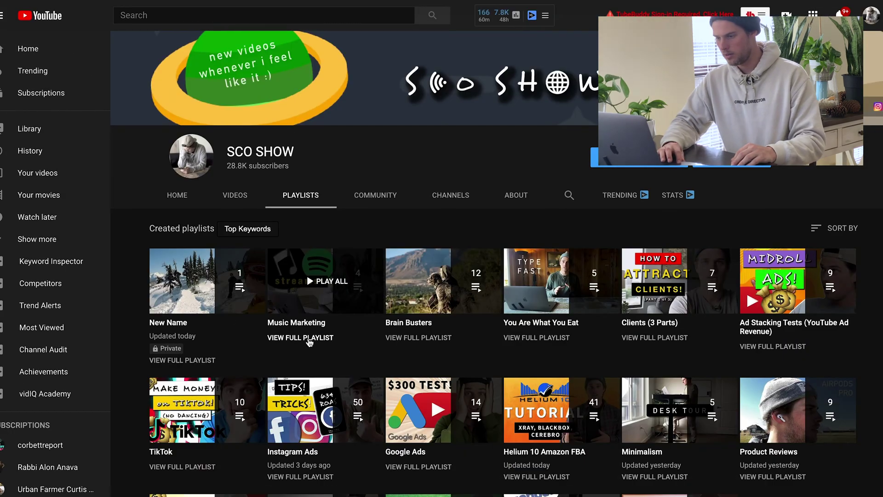
click(308, 339)
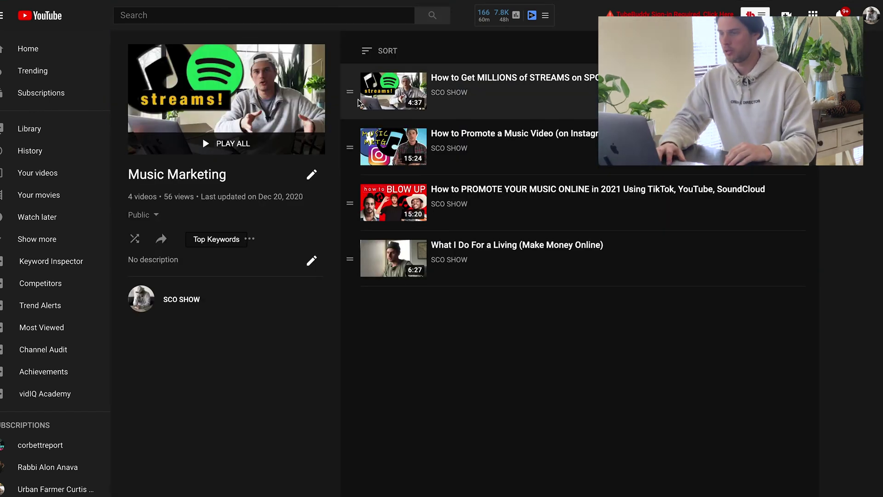
- Try moving the first video lower, then sort Music Marketing's videos by popularity
mouse_move(347, 89)
mouse_down()
mouse_move(348, 166)
mouse_move(350, 92)
mouse_up()
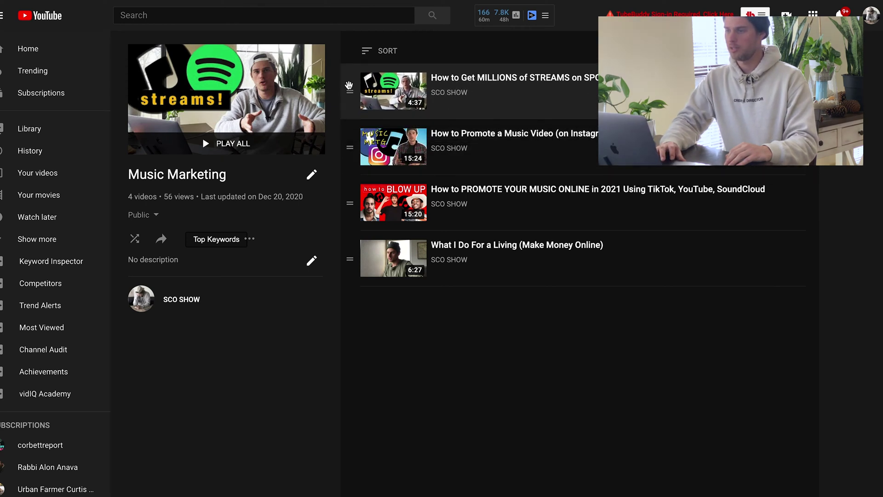
click(386, 52)
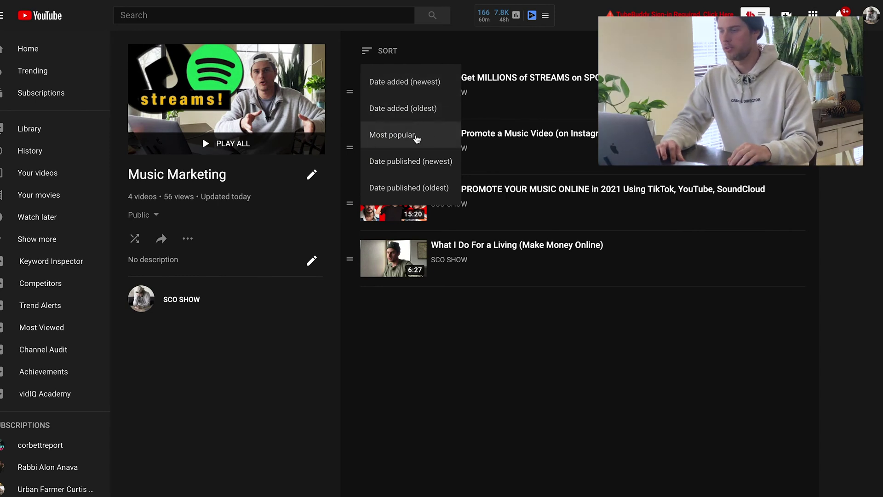
click(449, 339)
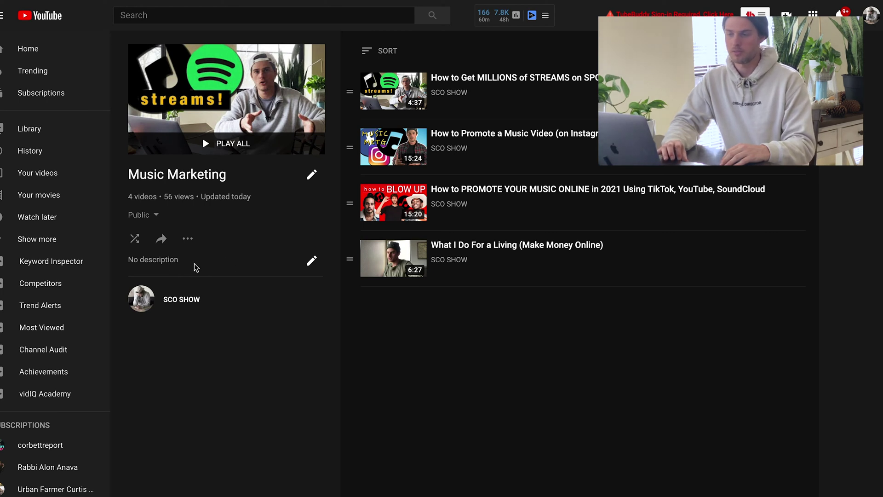
- Keep Music Marketing's privacy set to Public and show its further actions menu
click(139, 215)
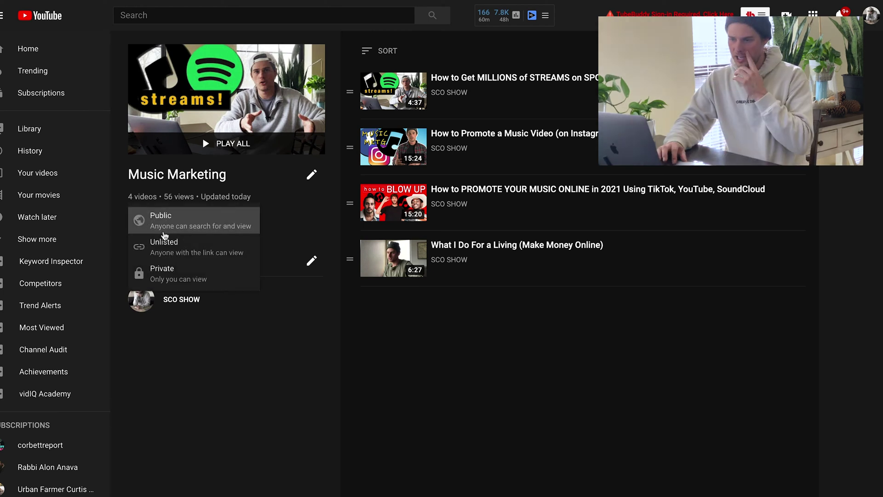
click(302, 350)
click(188, 240)
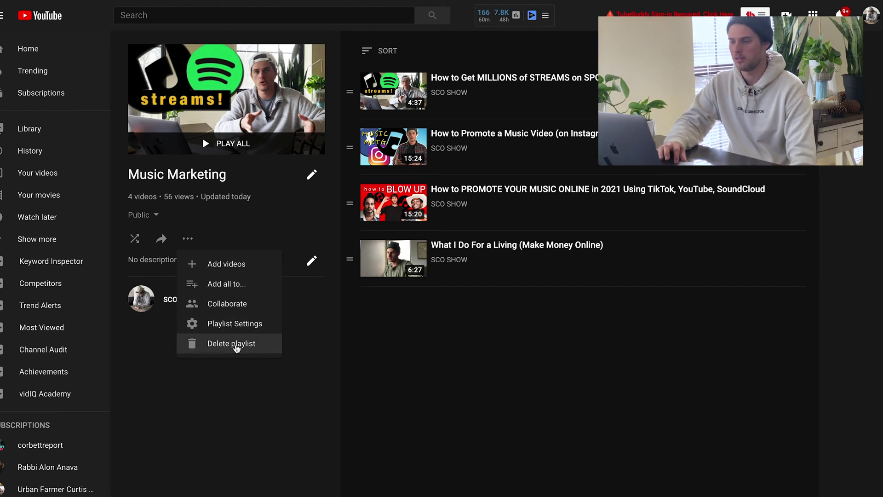
- Browse the Add videos search, URL and Your videos tabs without adding anything, then select the playlist share link
click(219, 269)
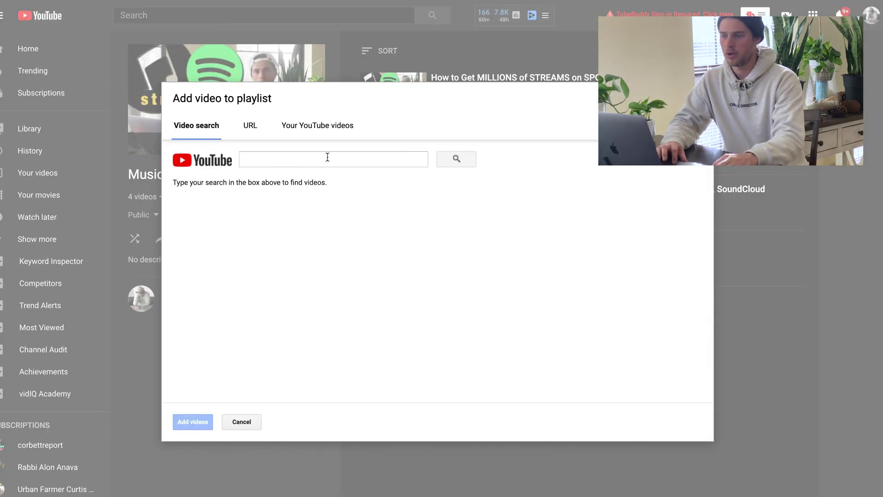
click(251, 125)
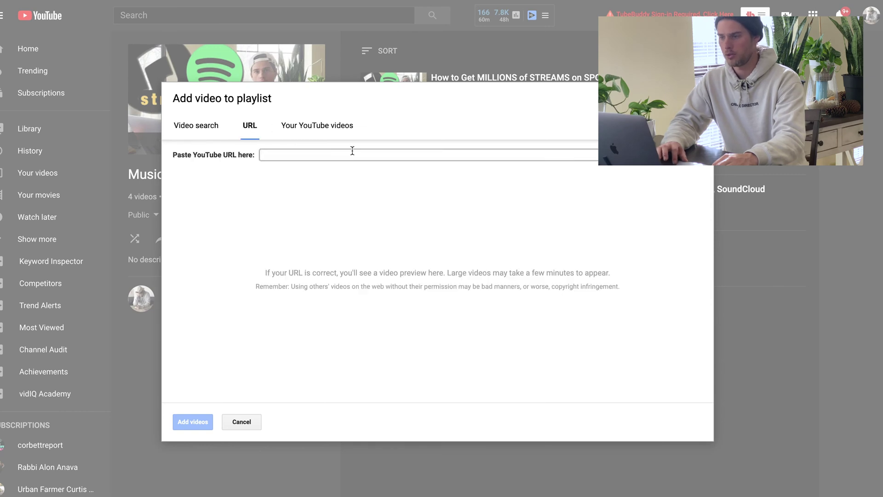
click(316, 124)
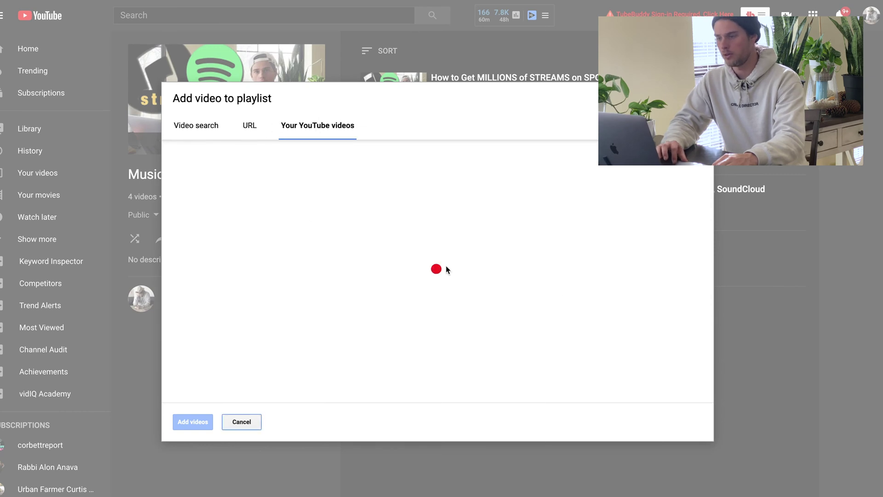
click(240, 423)
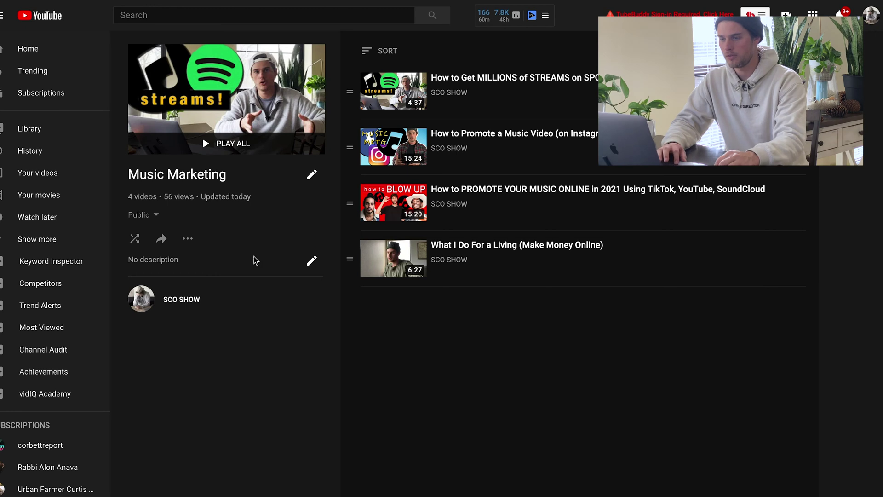
click(162, 239)
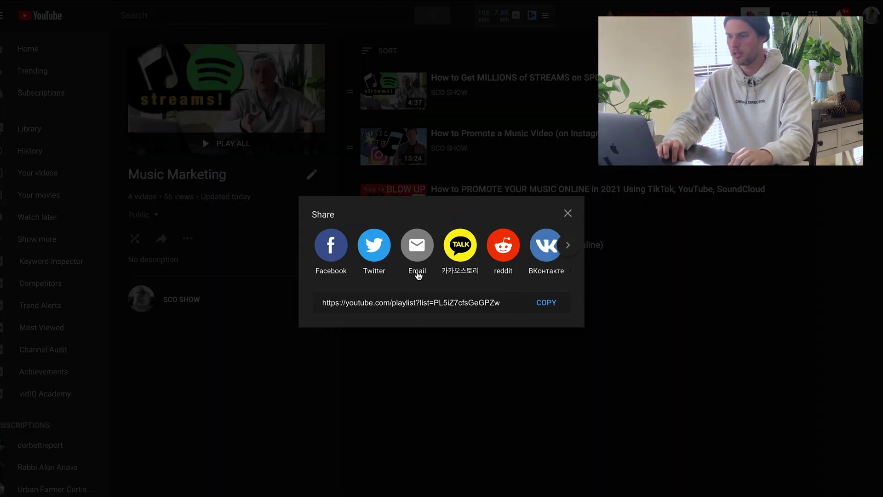
click(423, 305)
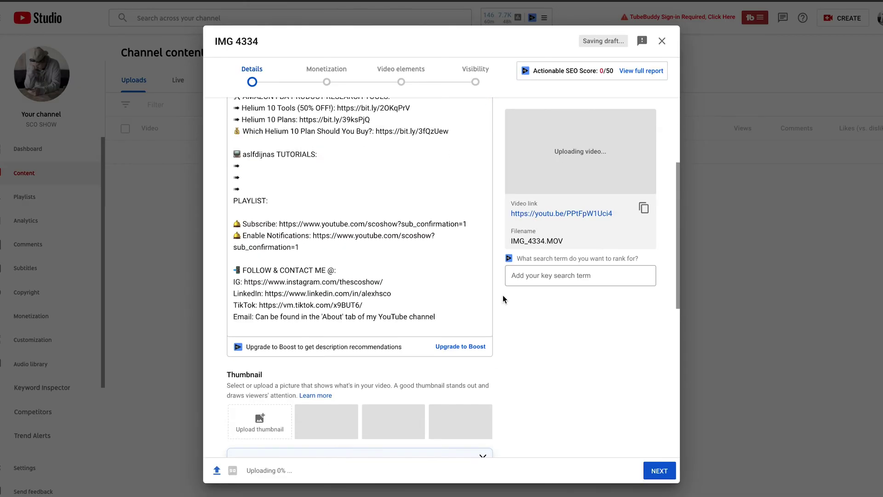
- In the IMG 4334 upload details, open the Playlists dropdown and choose New Playlist
scroll(503, 297, down, 5)
scroll(503, 298, down, 2)
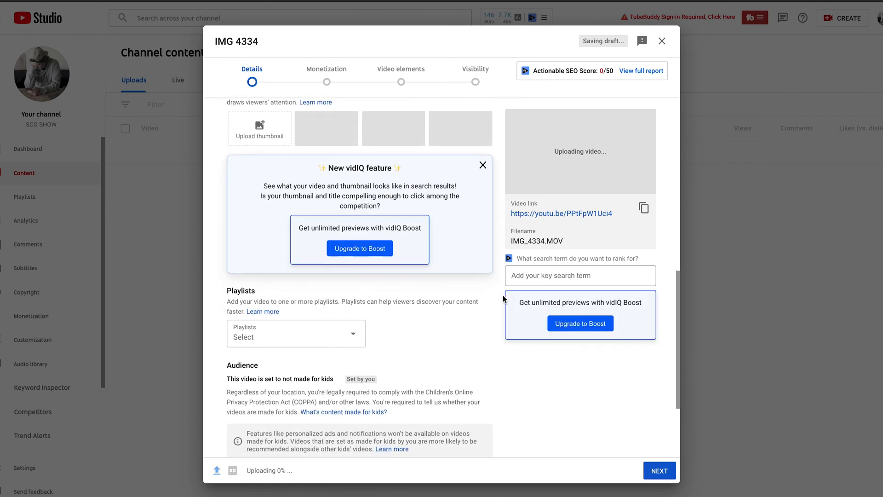
click(350, 334)
scroll(349, 334, down, 3)
scroll(348, 333, down, 1)
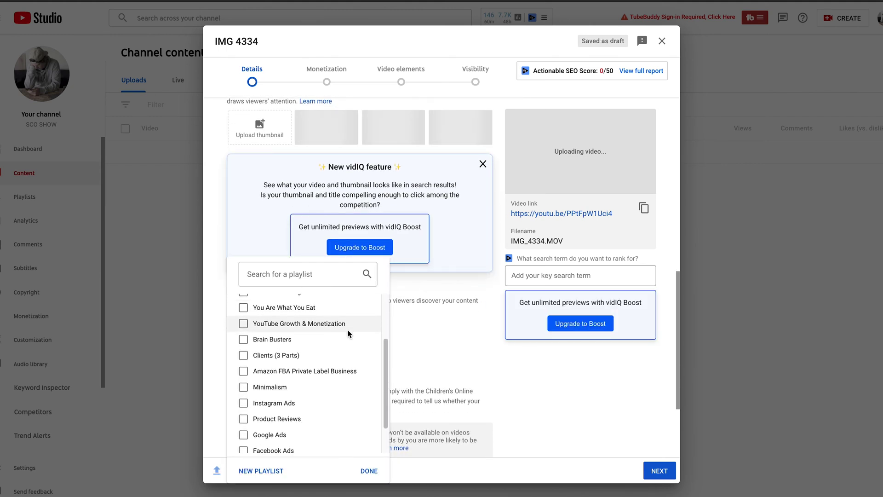
click(259, 472)
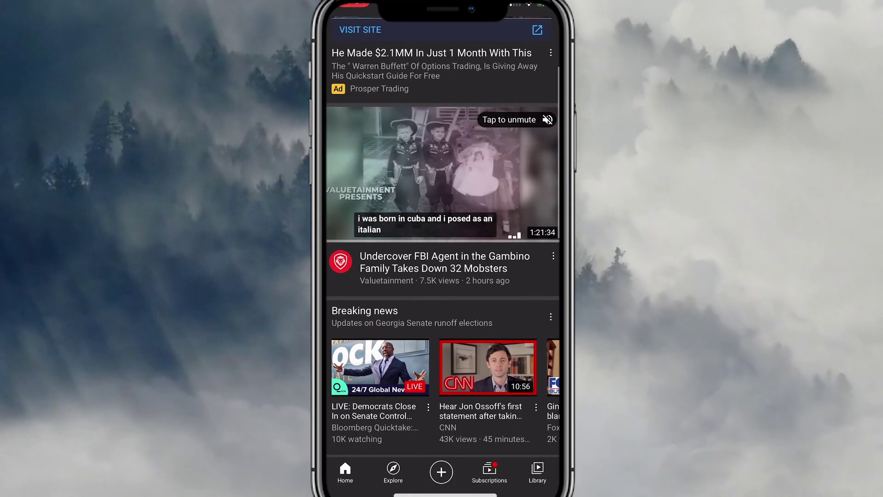
- Try saving the Undercover FBI video to a new playlist, cancel, then go to your channel
click(553, 255)
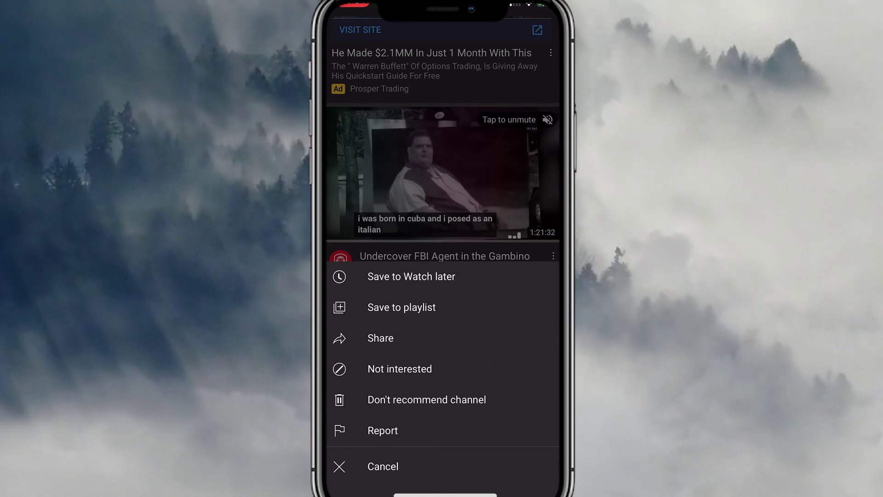
click(402, 307)
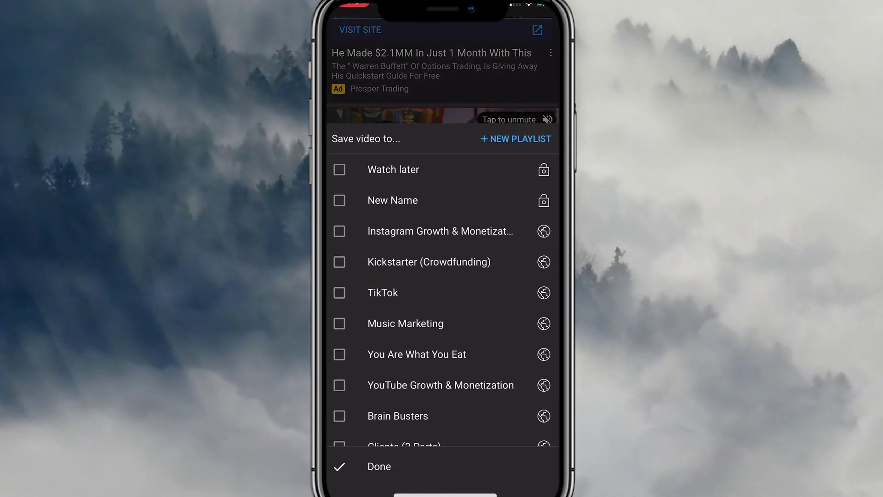
click(516, 139)
click(429, 220)
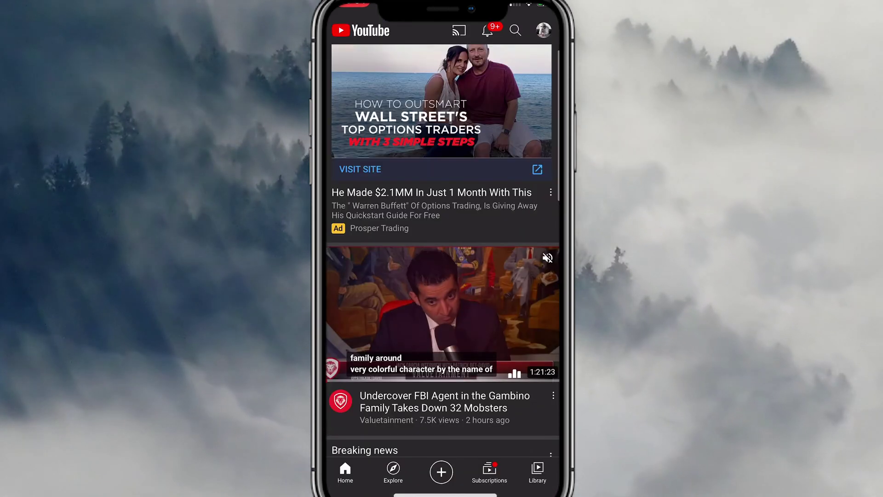
click(543, 30)
click(386, 120)
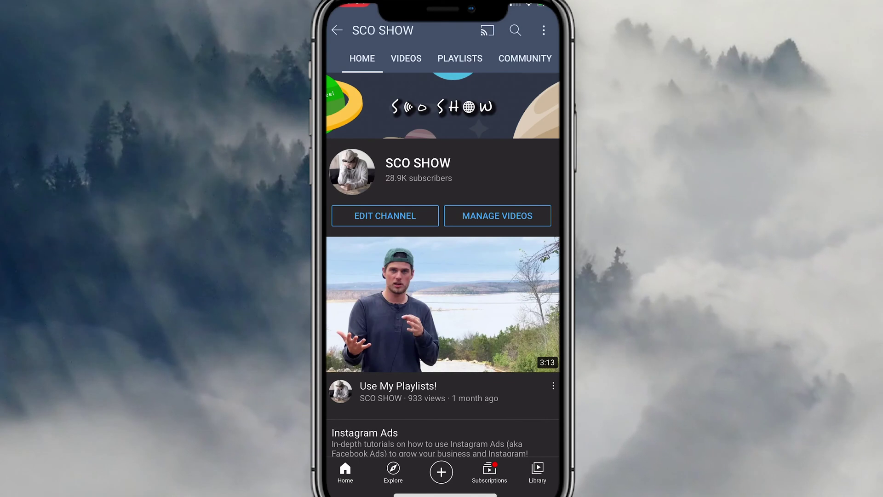
- From the channel's playlists, open Music Marketing and view its edit-details page
click(460, 58)
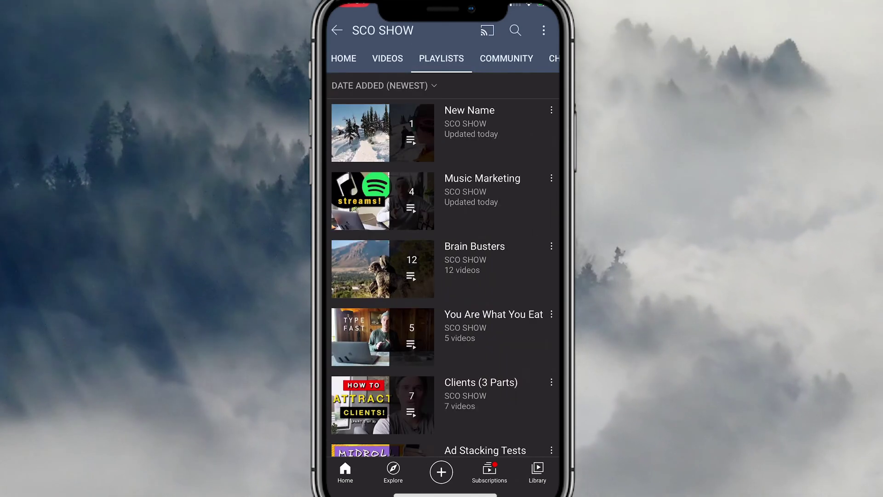
click(482, 193)
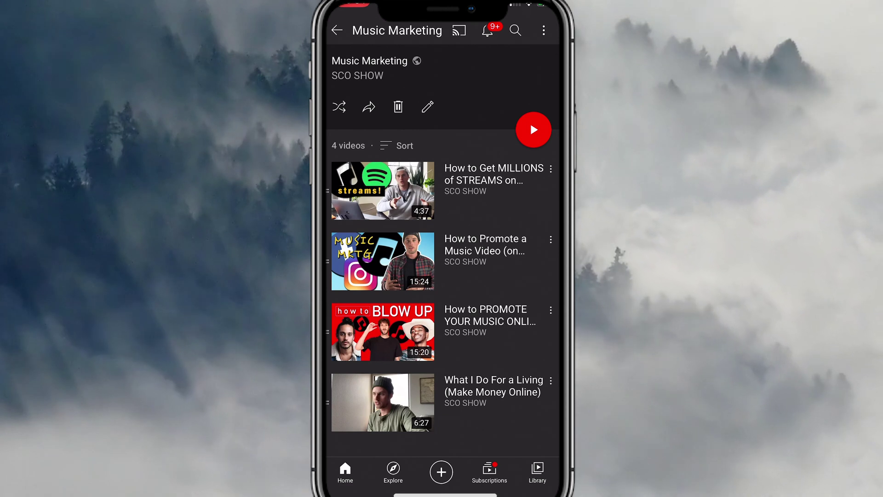
click(428, 107)
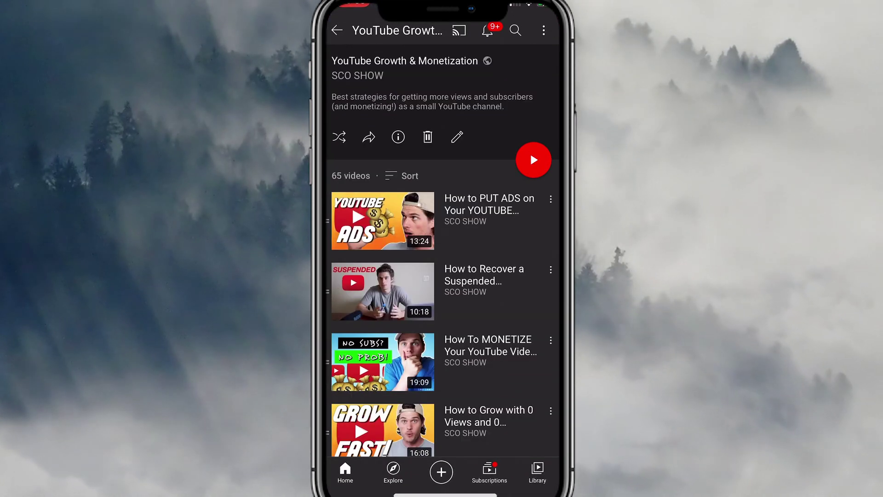
- Scroll through the 65 videos of the YouTube Growth & Monetization playlist
scroll(442, 250, down, 10)
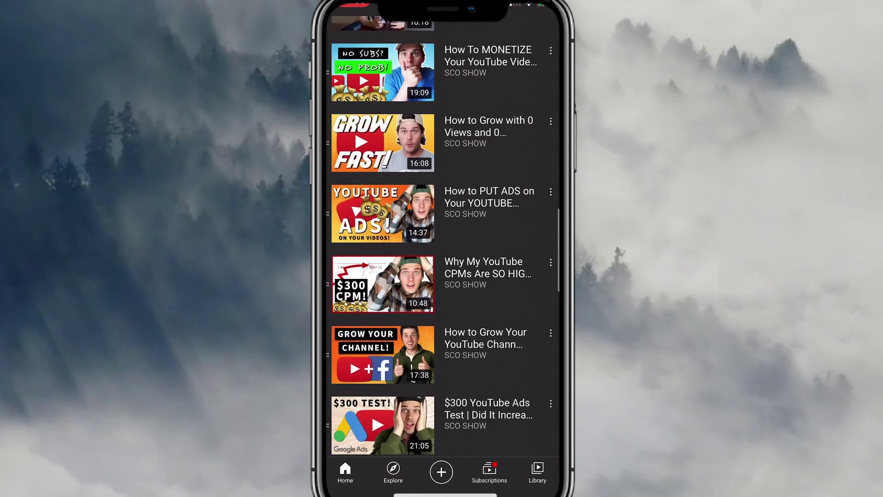
scroll(442, 251, down, 1)
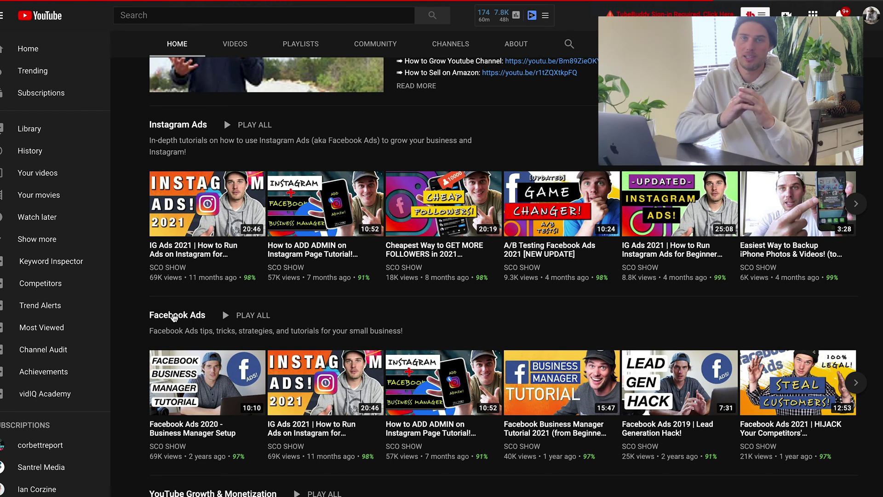
- Open the Facebook Ads playlist page from the channel home shelf
click(174, 317)
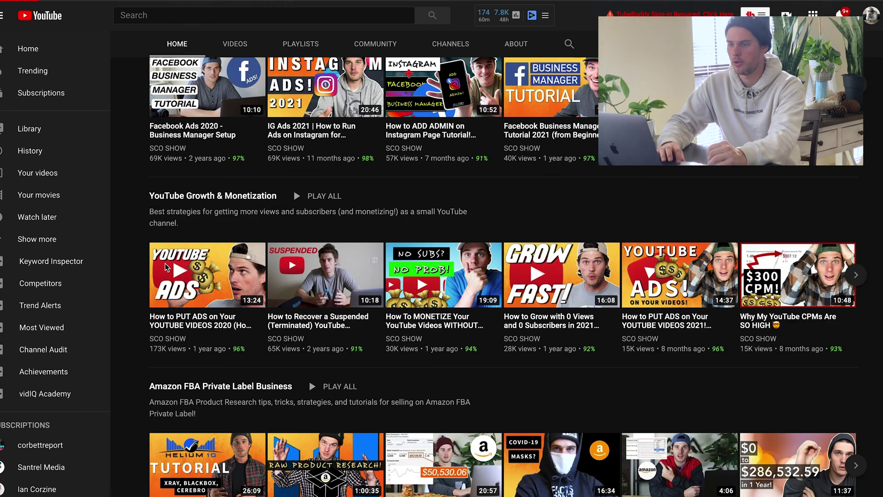
- Open the YouTube Growth & Monetization playlist and highlight its 2,359 views count
click(168, 195)
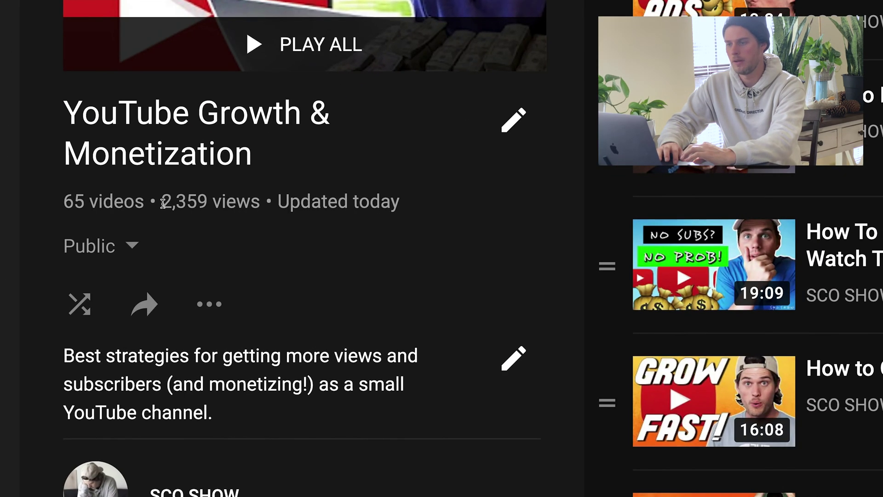
drag(163, 204, 258, 204)
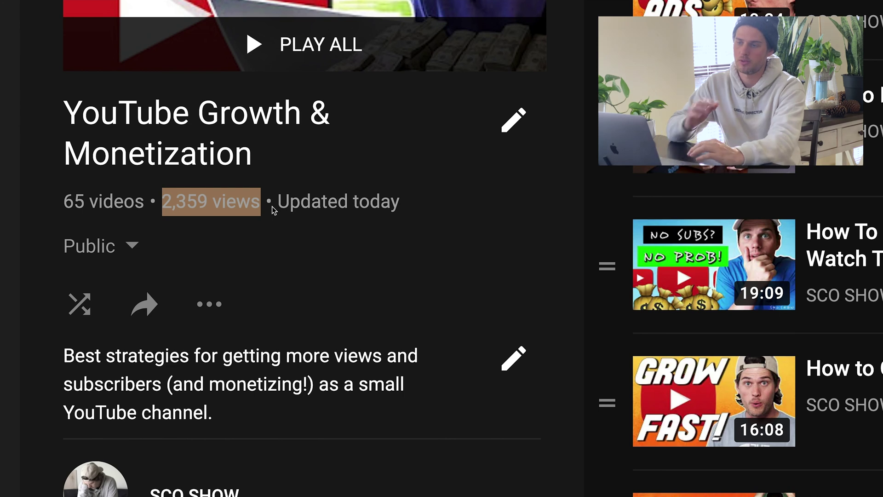